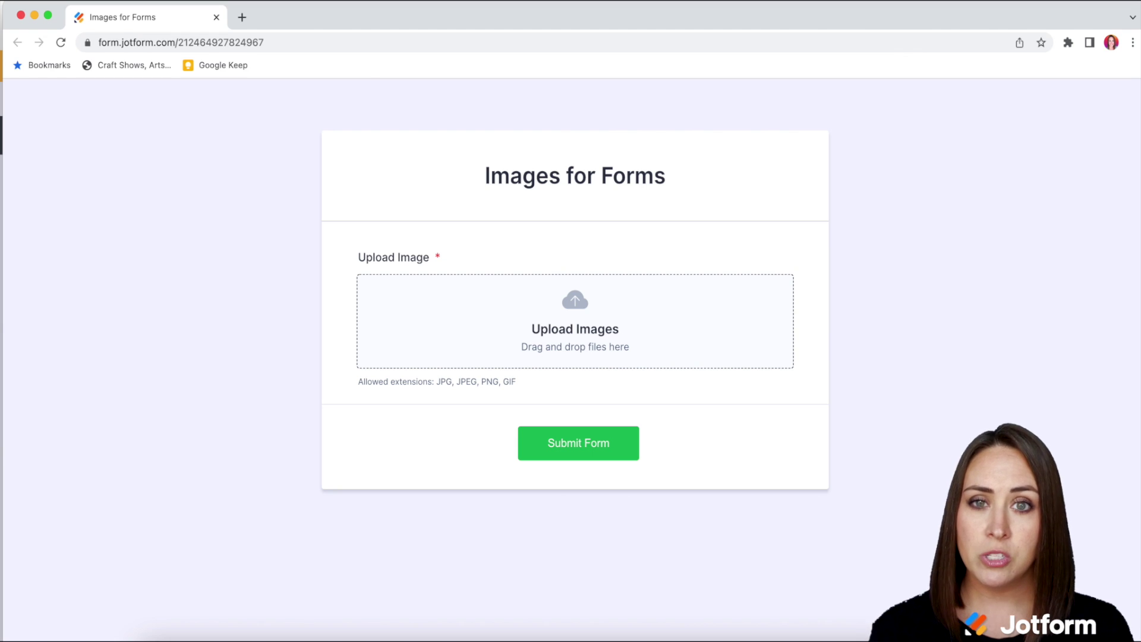
# Import the published Images for Forms page as a new cloned form using its copied web address
pyautogui.click(262, 42)
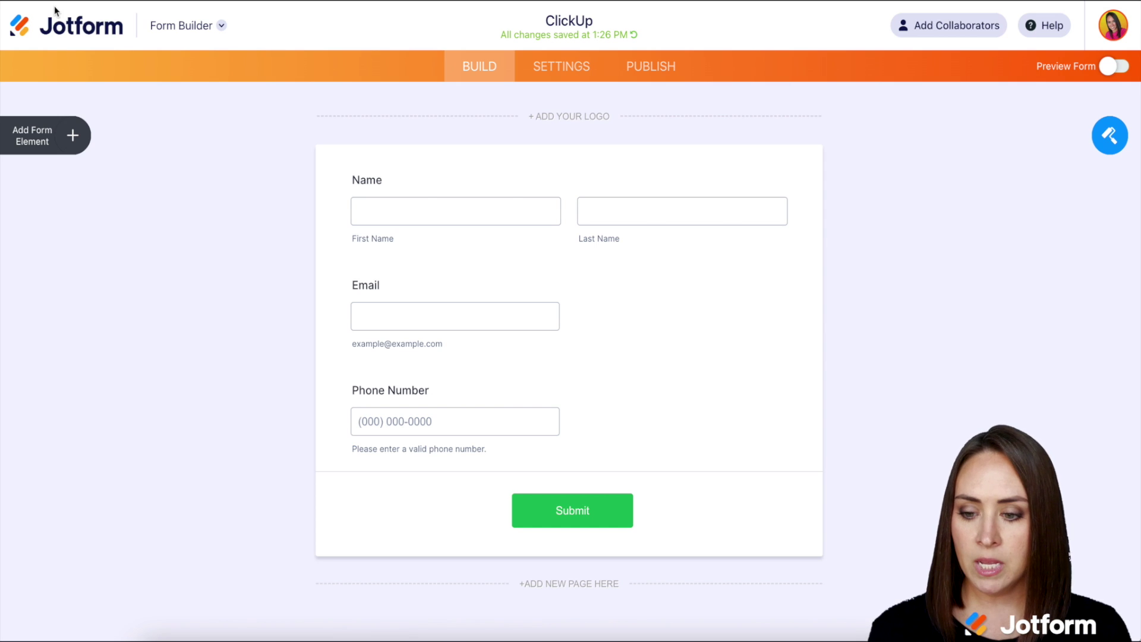
pyautogui.click(70, 28)
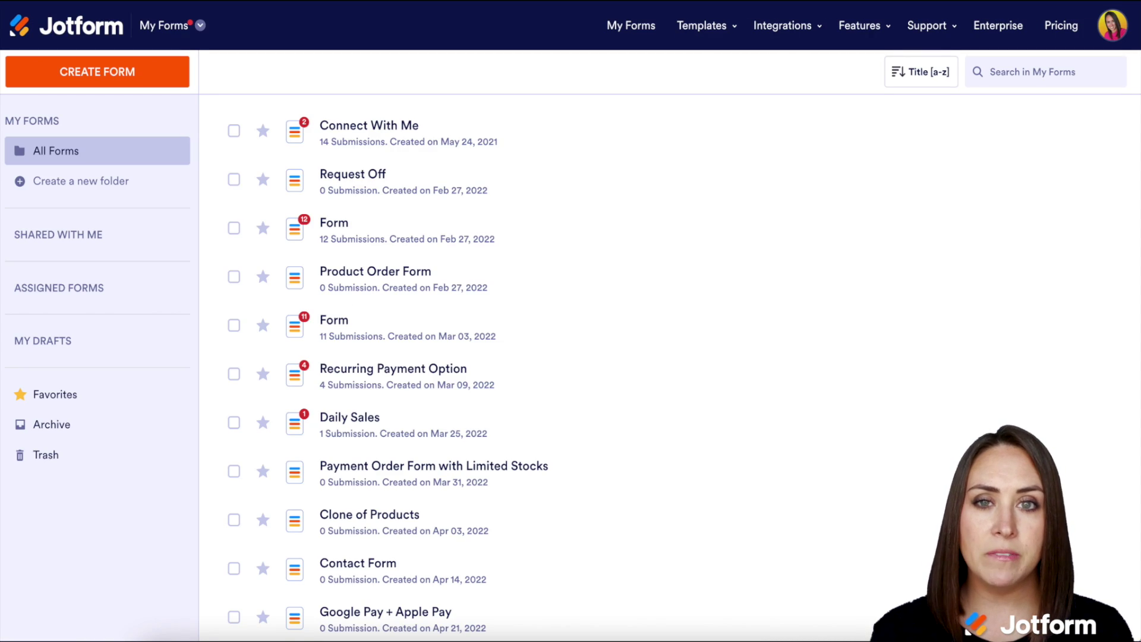
pyautogui.click(96, 71)
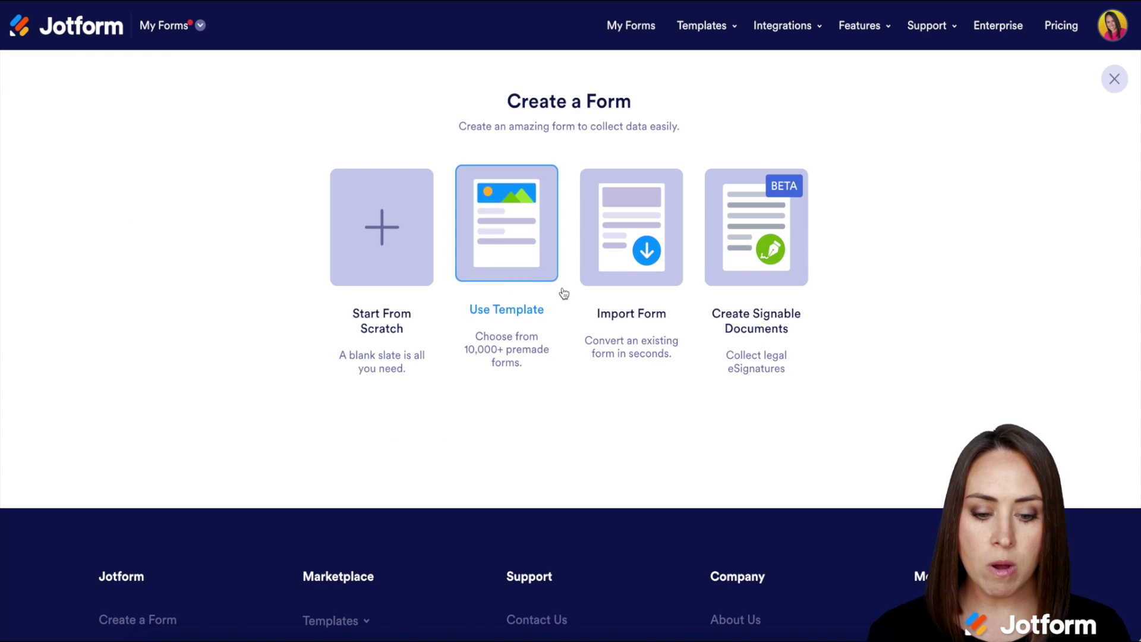
pyautogui.click(644, 248)
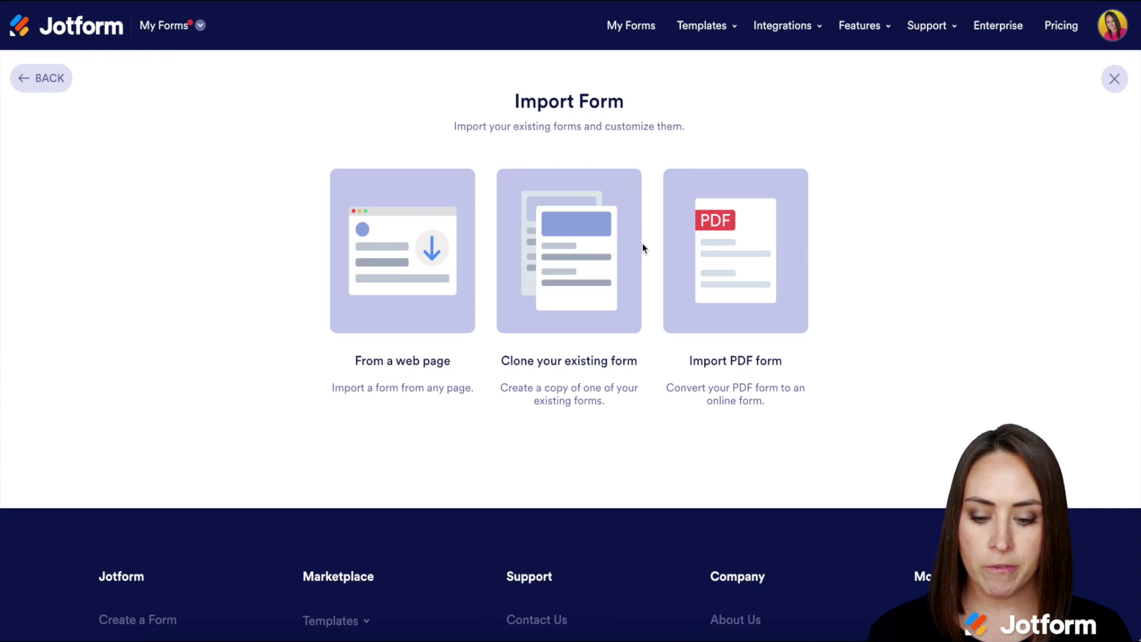
pyautogui.click(402, 251)
pyautogui.scroll(-2, 433, 269)
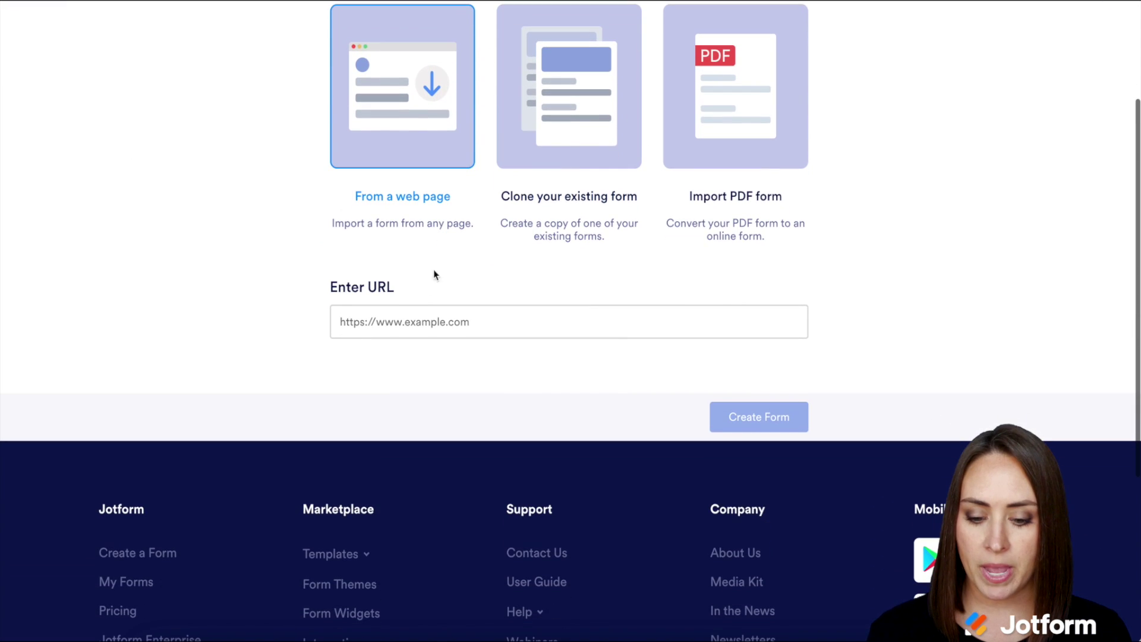
pyautogui.click(399, 321)
pyautogui.hotkey('ctrl', 'v')
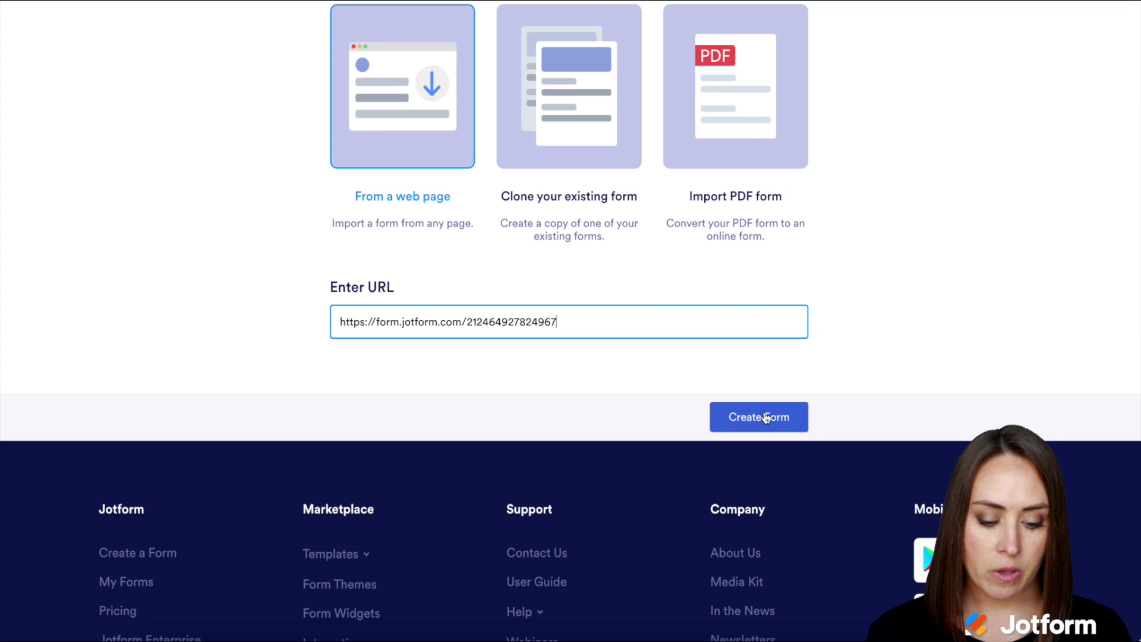
pyautogui.click(764, 415)
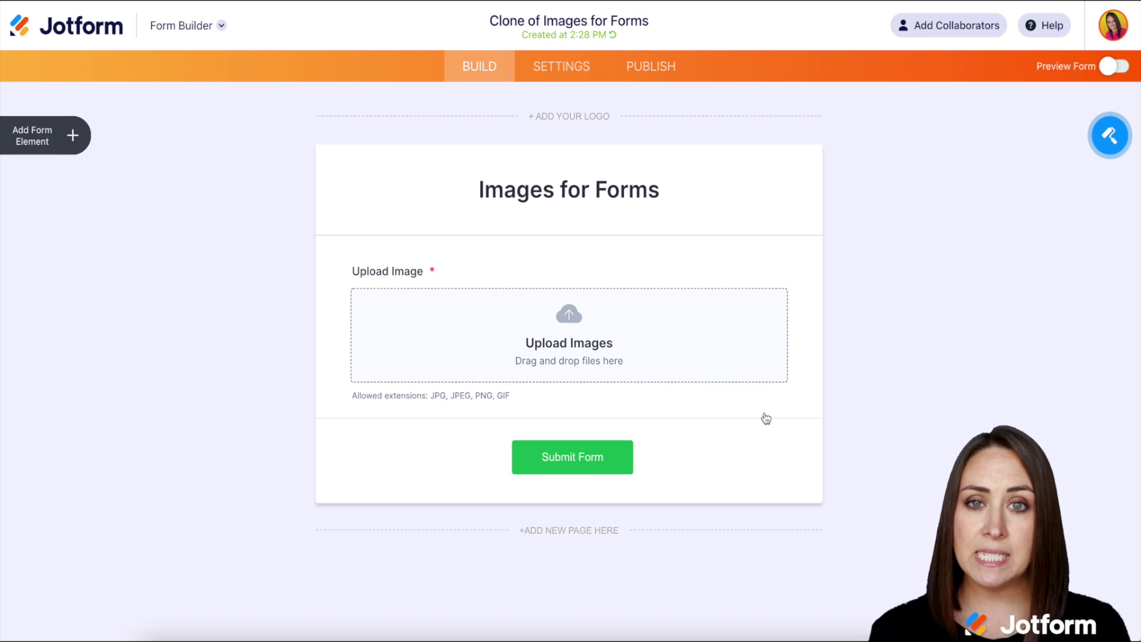
# Open the live cloned form in a new tab and submit it with Kits (1).png uploaded
pyautogui.click(651, 66)
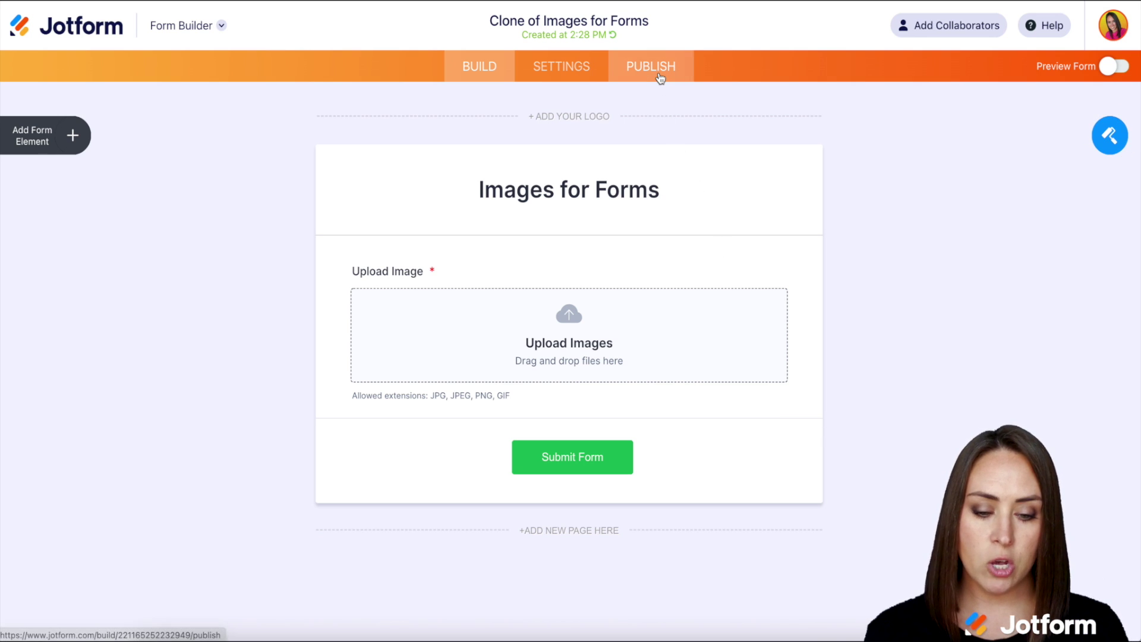
pyautogui.click(630, 255)
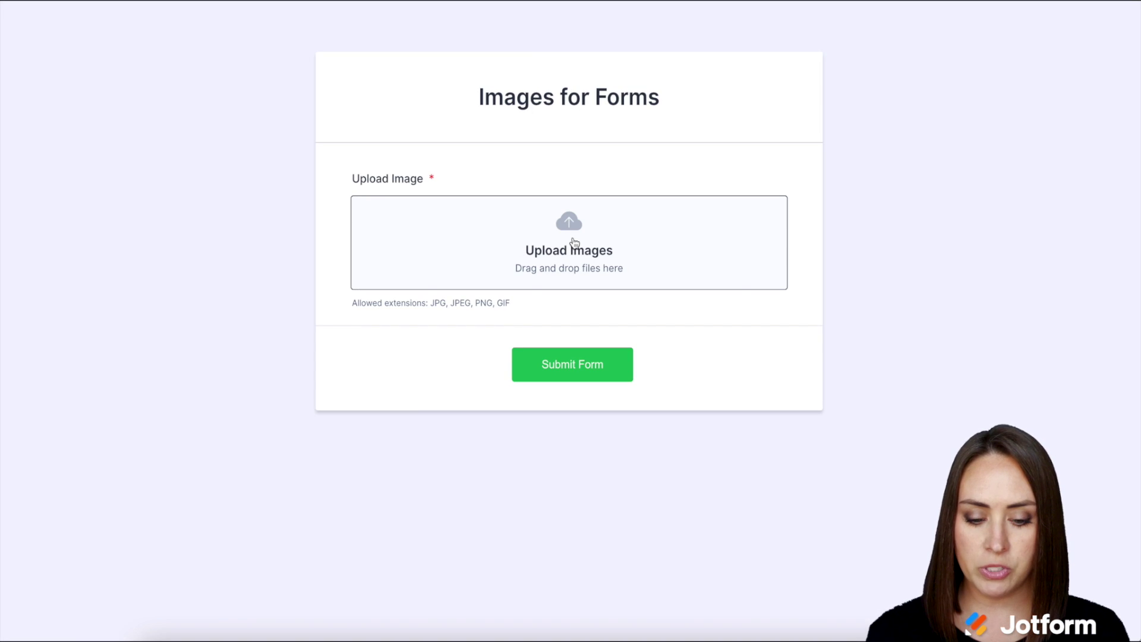
pyautogui.click(568, 250)
pyautogui.click(444, 285)
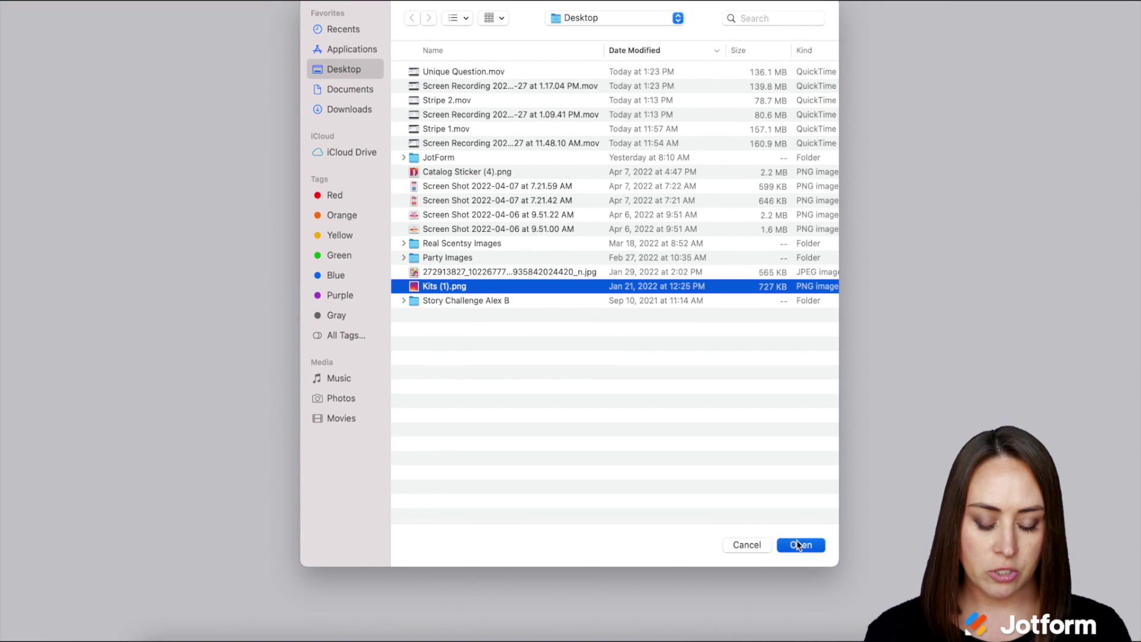
pyautogui.click(800, 545)
pyautogui.click(574, 405)
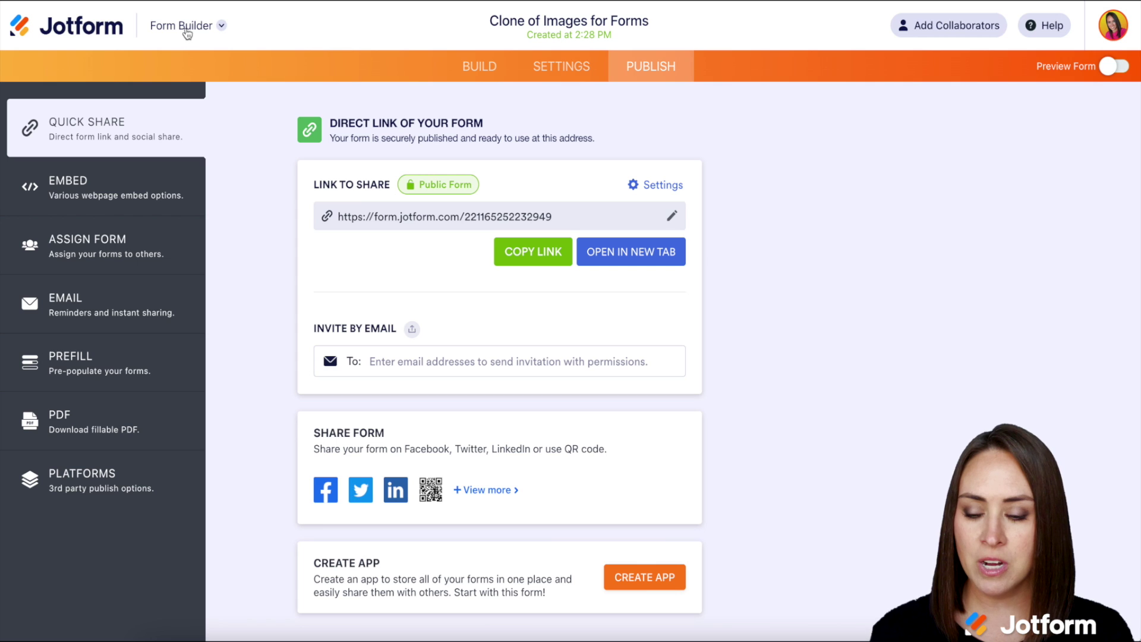
# Copy the uploaded gradient image's address from the single submission's details in Jotform Tables
pyautogui.click(187, 26)
pyautogui.click(156, 154)
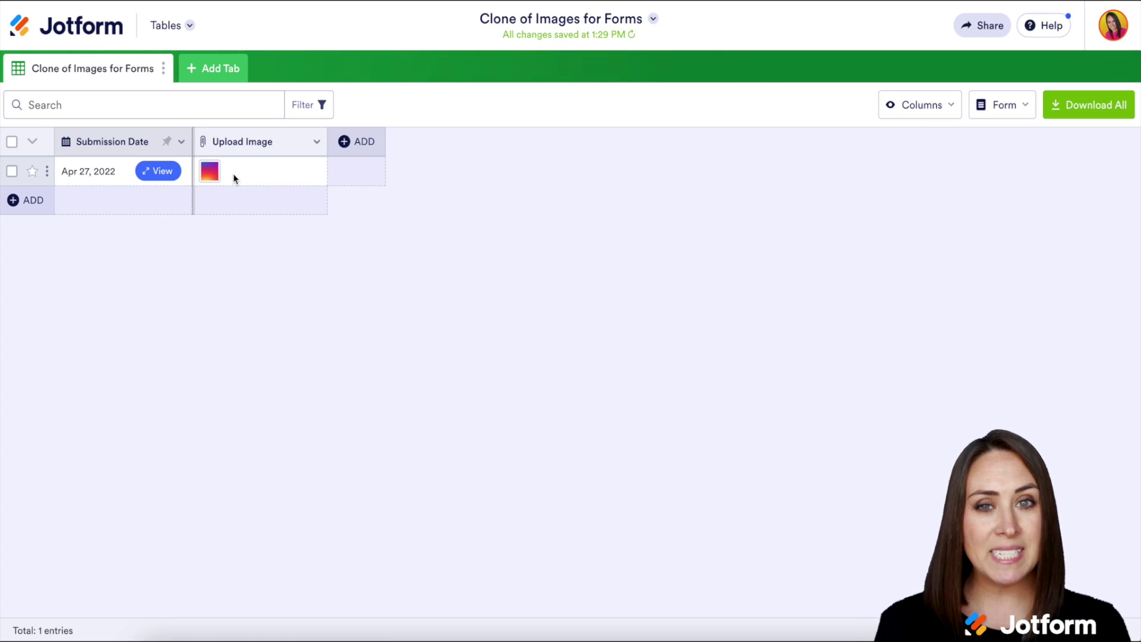
pyautogui.click(161, 171)
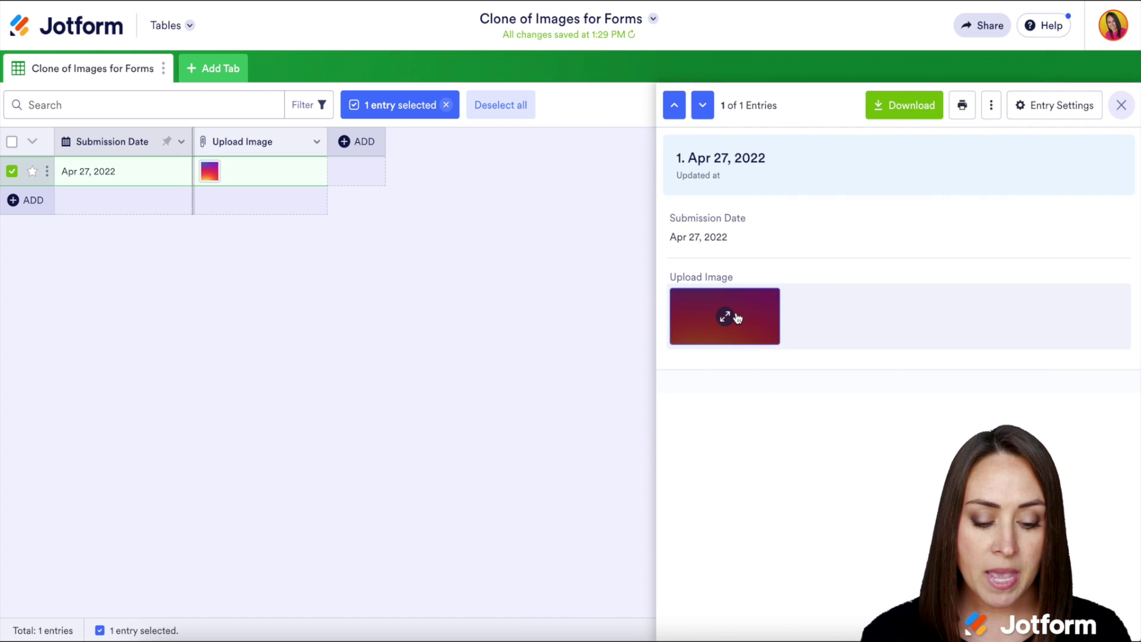
pyautogui.rightClick(735, 317)
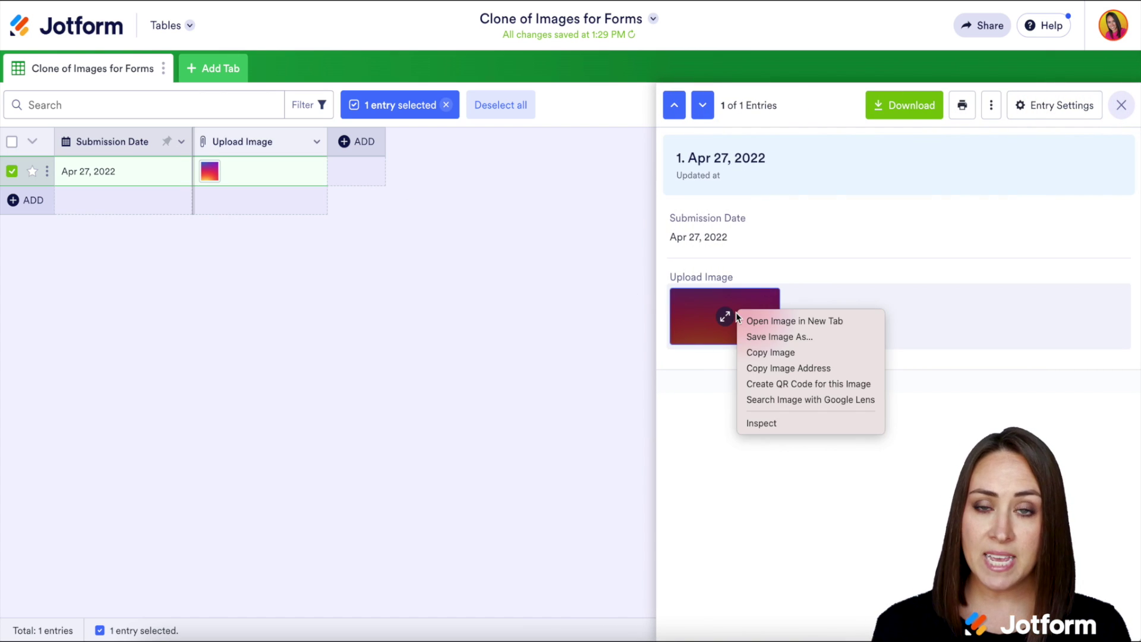
pyautogui.click(809, 369)
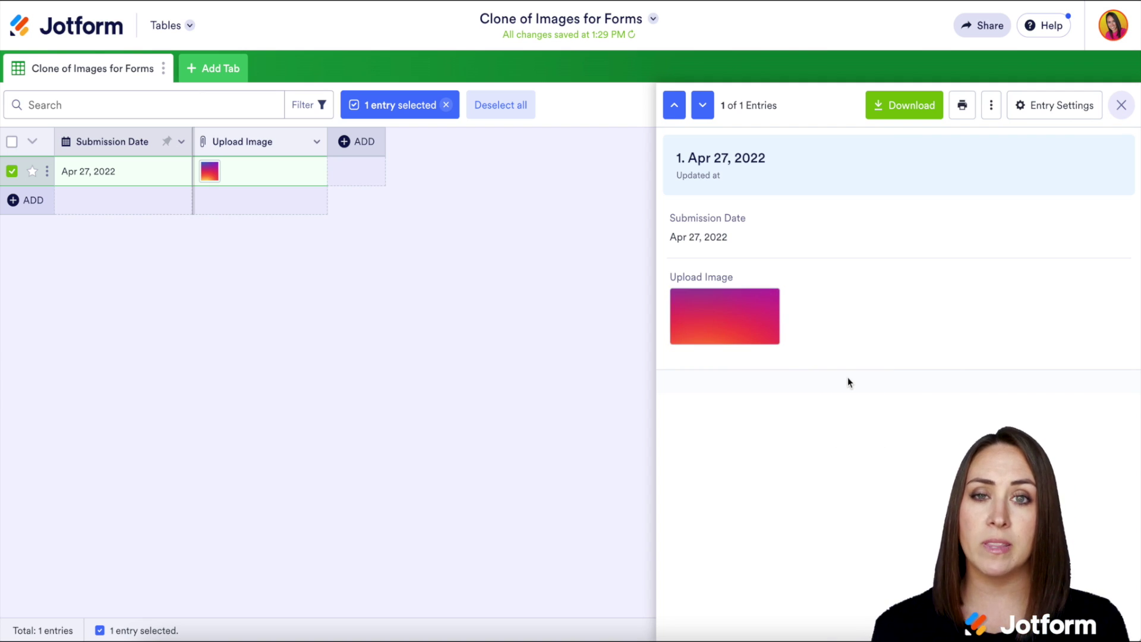
# Back in Form Builder, add a Basic Image element and bring up its Choose a File options
pyautogui.click(169, 25)
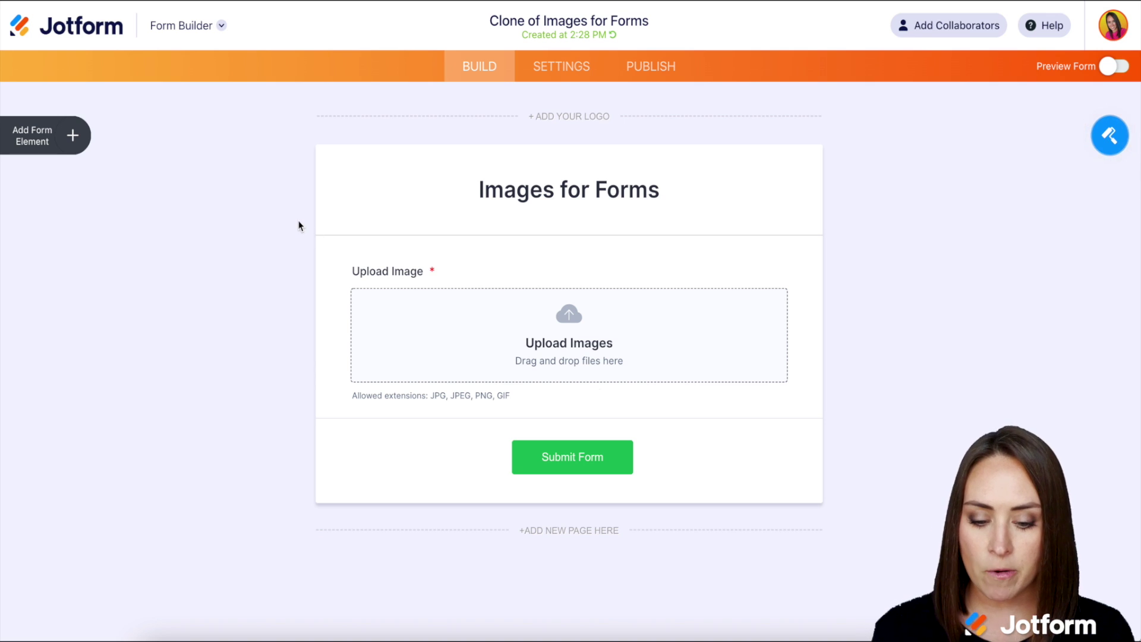
pyautogui.click(74, 135)
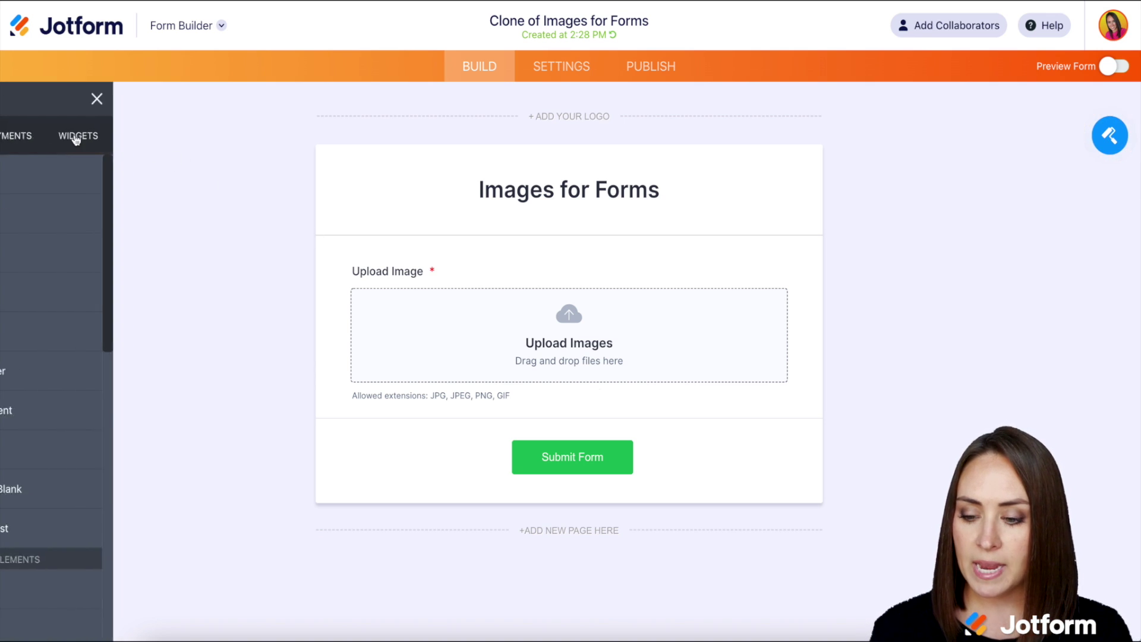
pyautogui.scroll(-3, 89, 356)
pyautogui.scroll(-3, 90, 356)
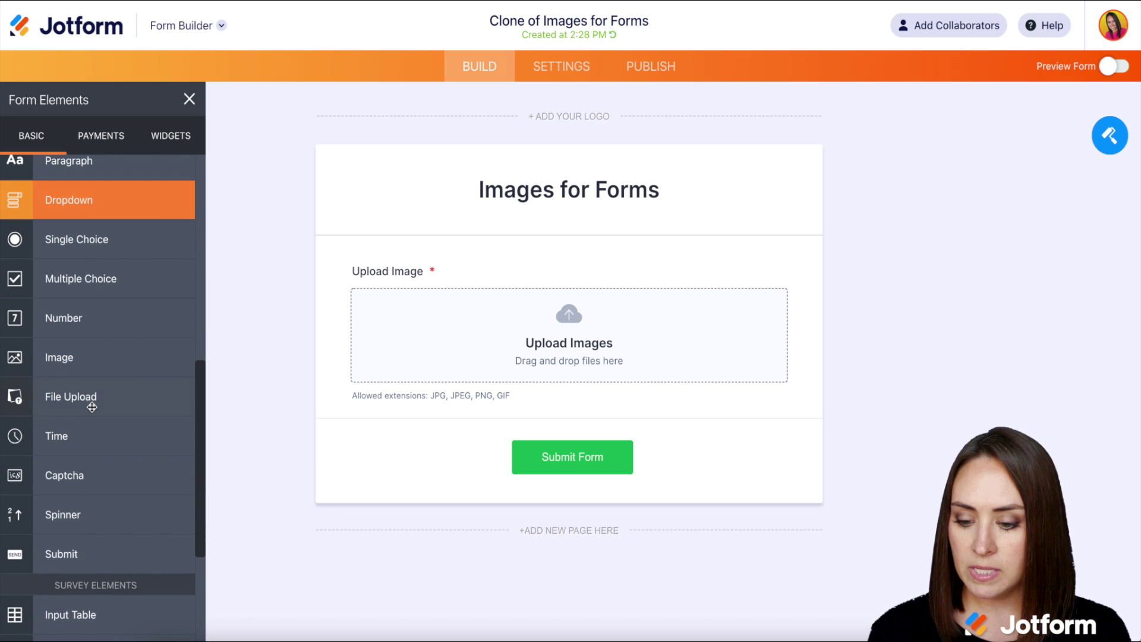
pyautogui.click(67, 356)
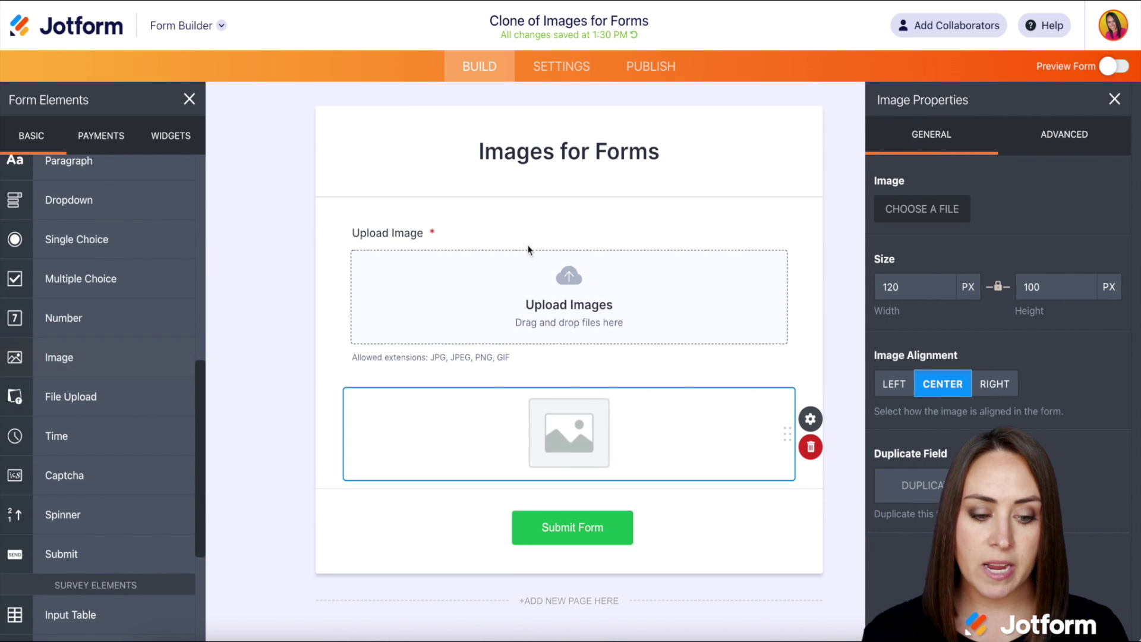
pyautogui.click(934, 215)
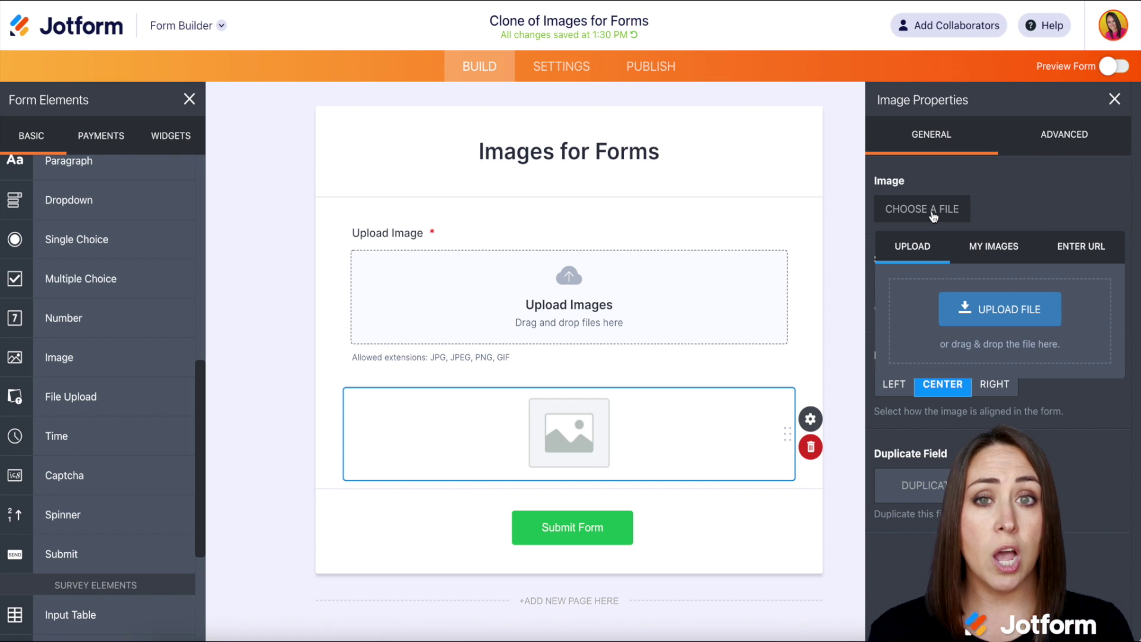
# Link the Image element to the copied gradient upload URL via Enter URL and Add Link
pyautogui.click(1099, 253)
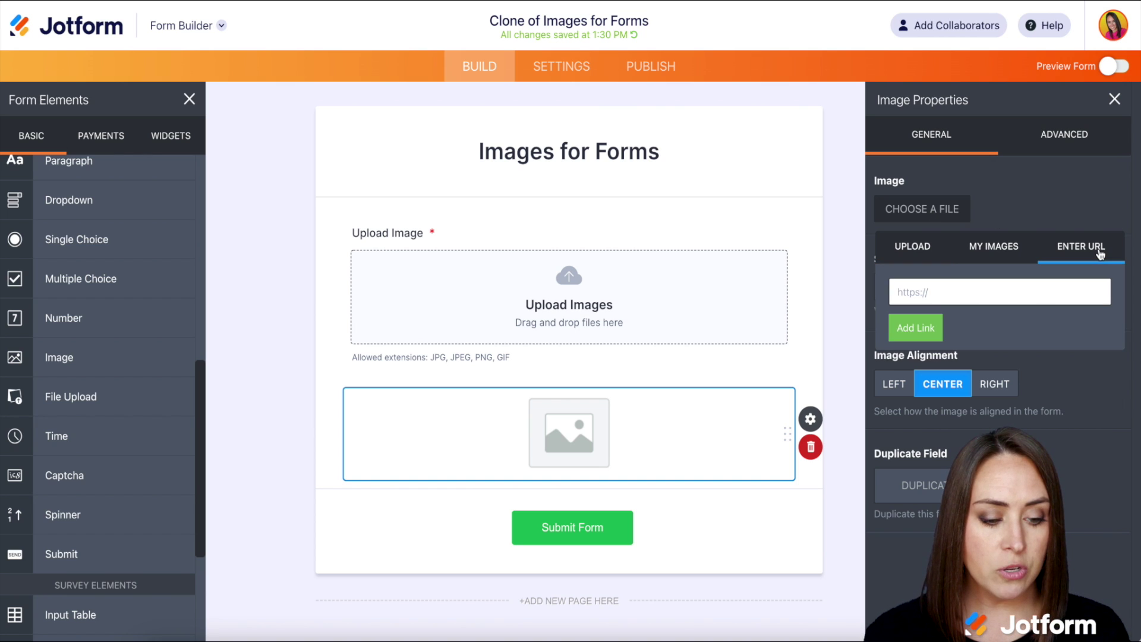
pyautogui.hotkey('ctrl', 'v')
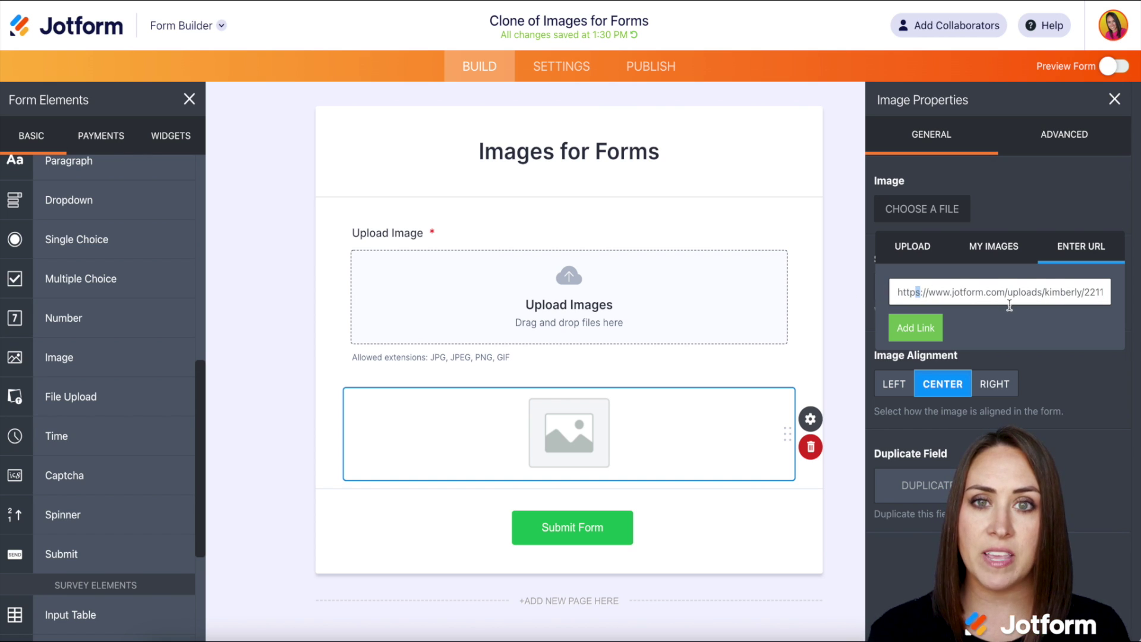
pyautogui.click(919, 328)
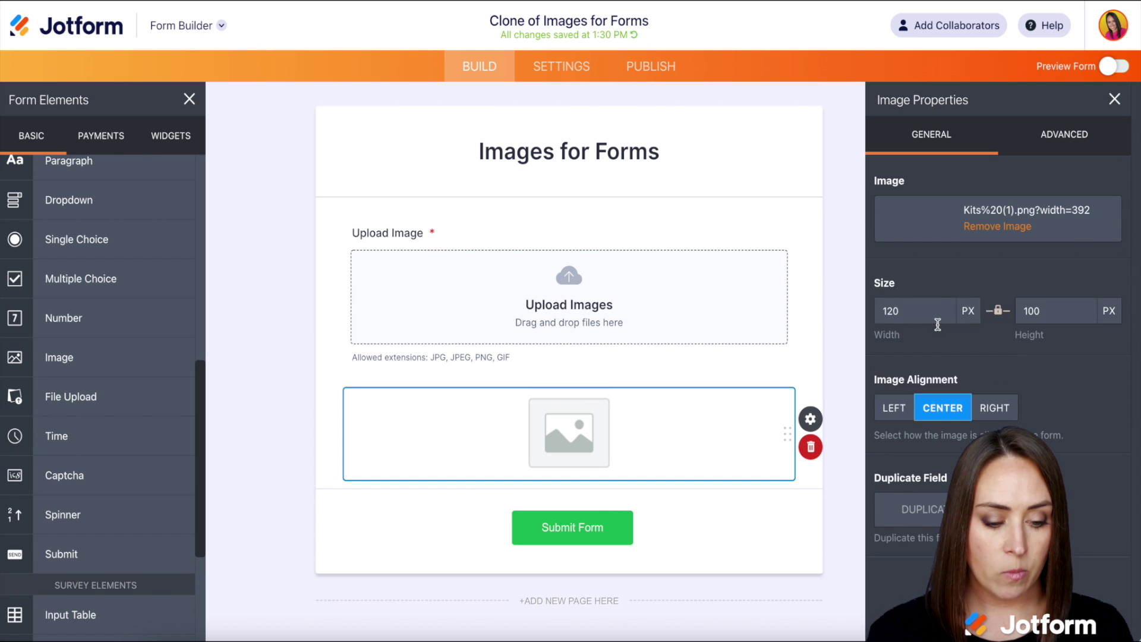
pyautogui.scroll(-3, 684, 446)
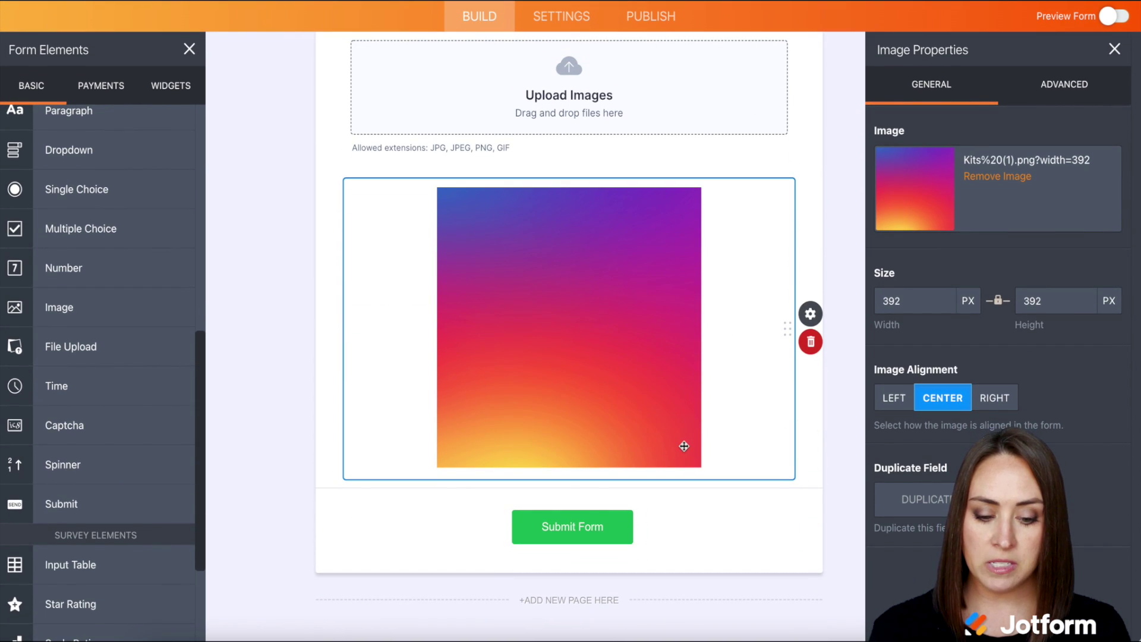